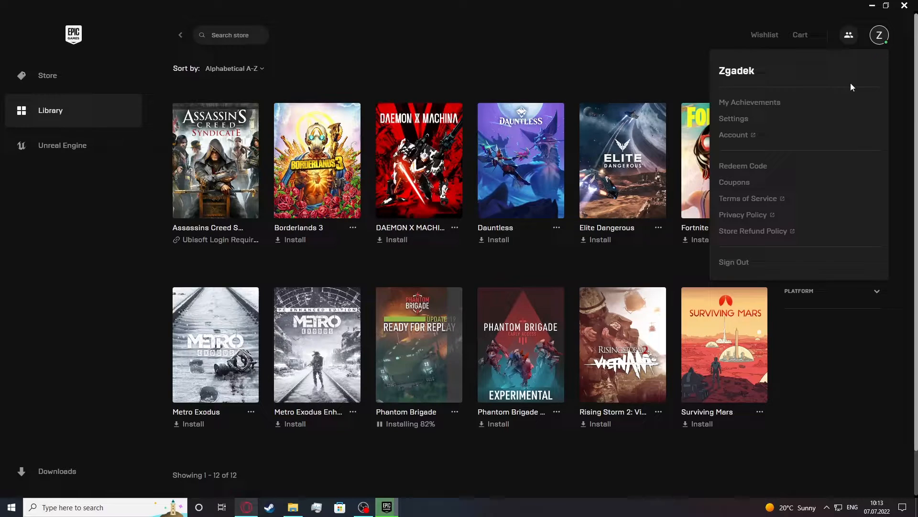
Go to the Epic Games account page on the website from the profile menu
left_click(736, 136)
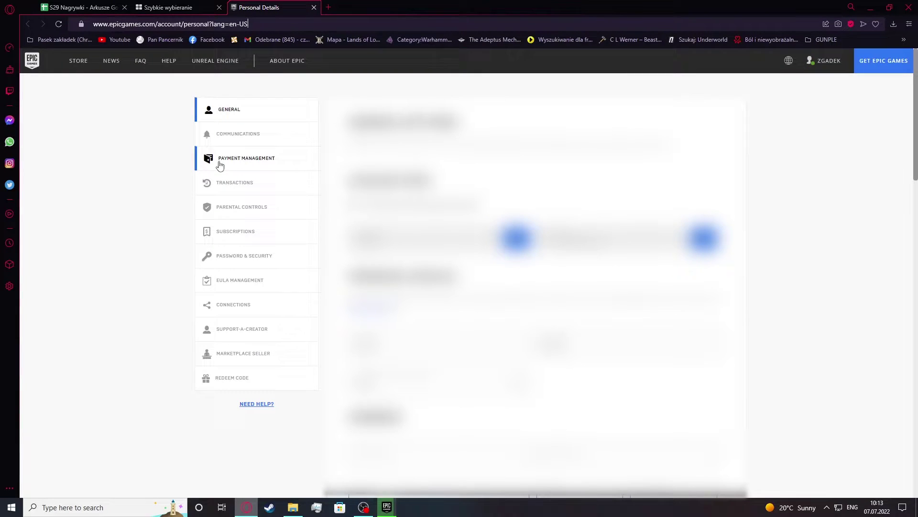
Switch the account page to the Password & Security section
left_click(263, 259)
scroll(565, 278, "down", 1)
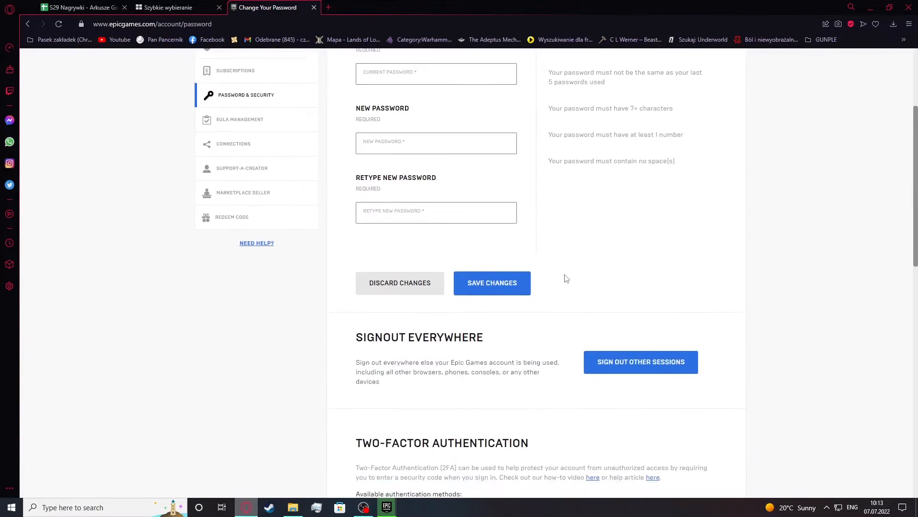
scroll(564, 277, "down", 5)
scroll(479, 227, "up", 1)
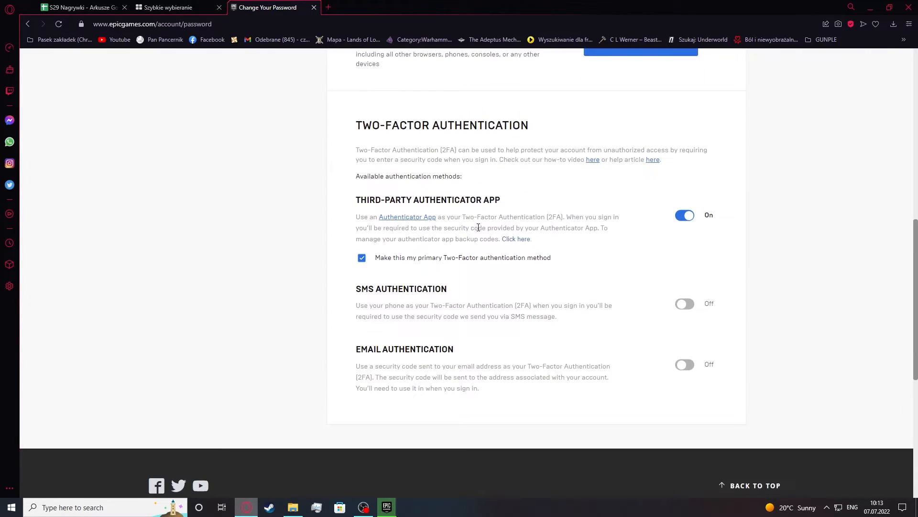
scroll(521, 207, "up", 1)
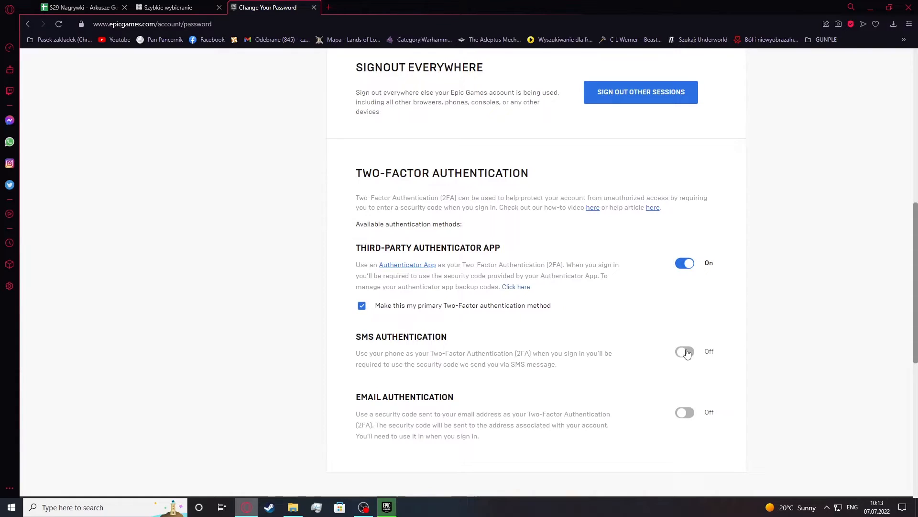
Bring up the Disable Authenticator App warning, dismiss it, and highlight the Two-Factor Authentication heading
left_click(688, 268)
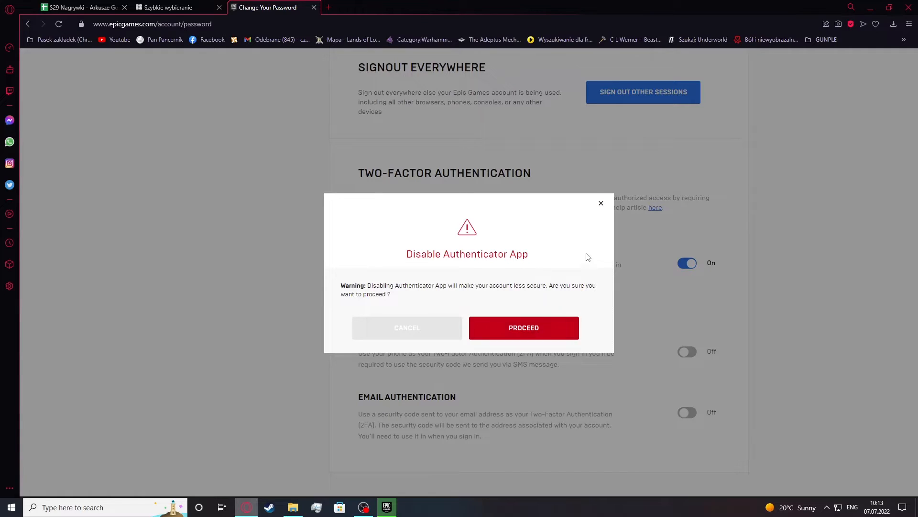
left_click(603, 205)
left_click_drag(332, 172, 596, 193)
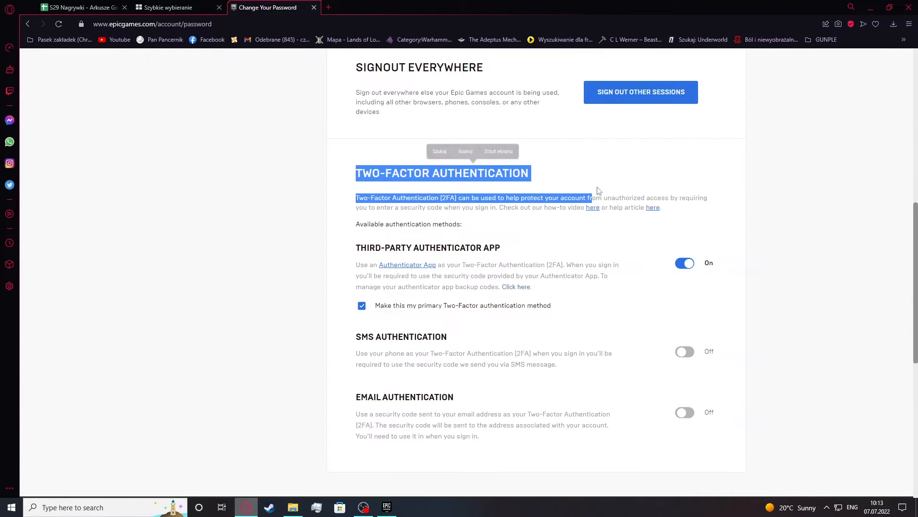
left_click(606, 164)
scroll(606, 164, "up", 3)
scroll(589, 150, "up", 5)
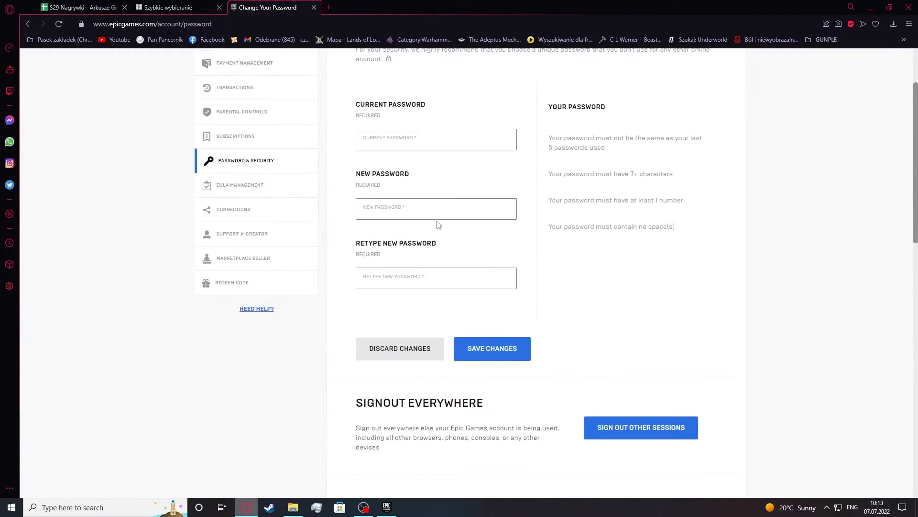